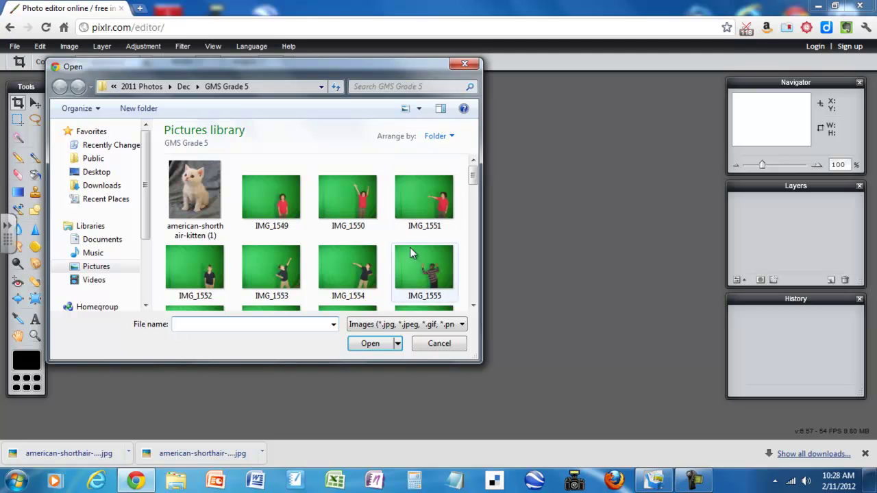
# Step: Open the american-shorthair-kitten (1).jpg photo, a 600x679 px image
pyautogui.doubleClick(191, 198)
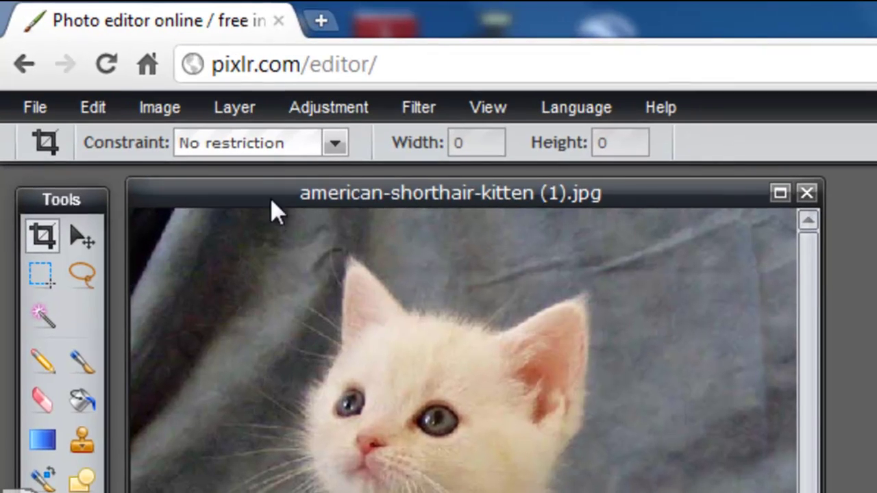
# Step: Add the 'girl transparent cropped' picture as Layer 1 above the kitten Background
pyautogui.click(154, 110)
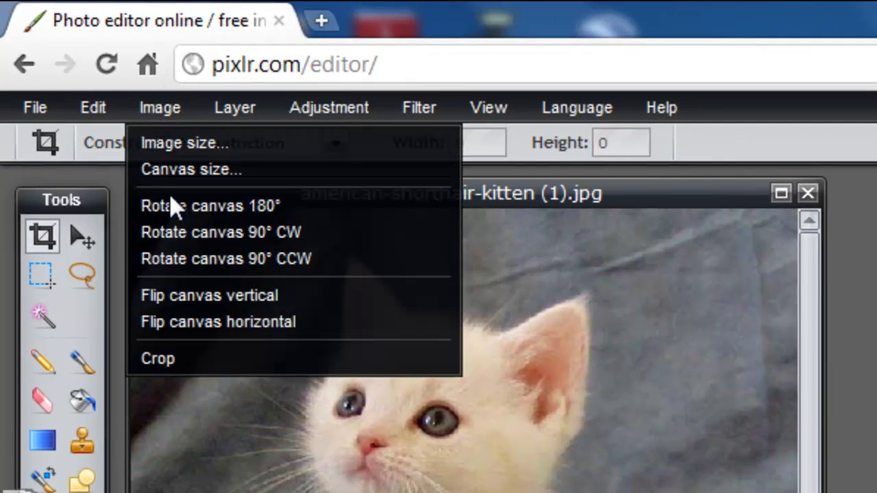
pyautogui.moveTo(235, 113)
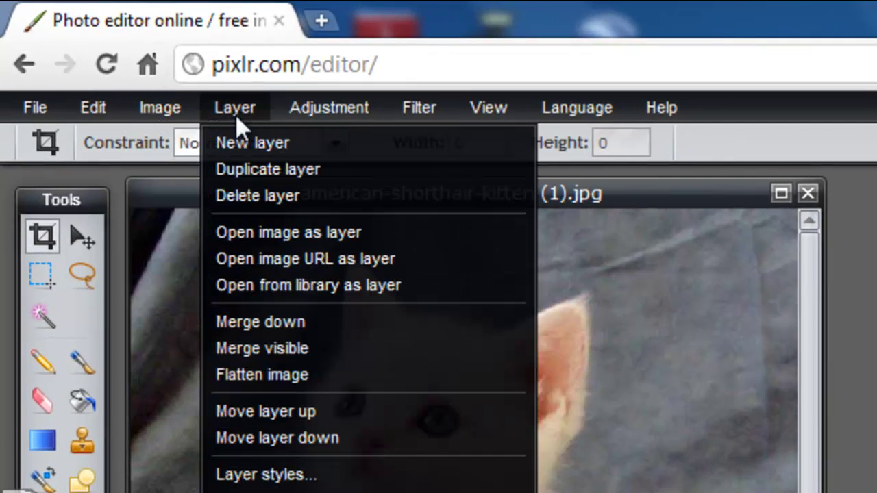
pyautogui.click(270, 234)
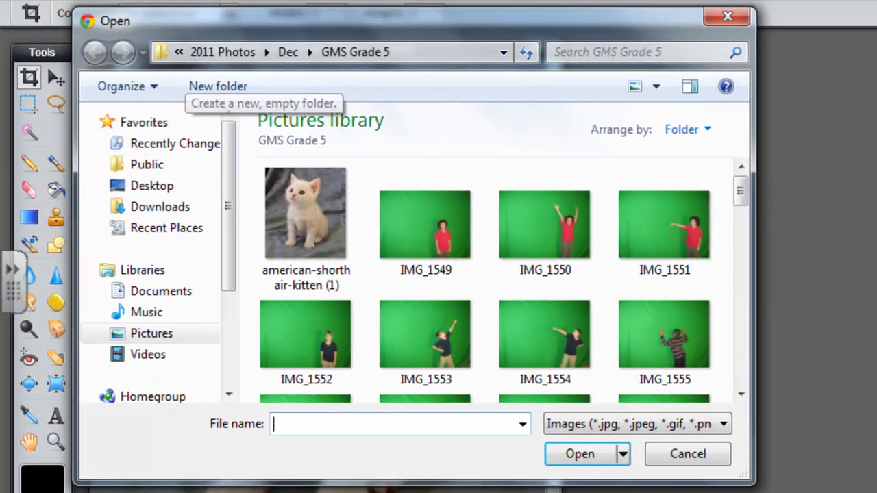
pyautogui.moveTo(742, 196); pyautogui.dragTo(740, 373)
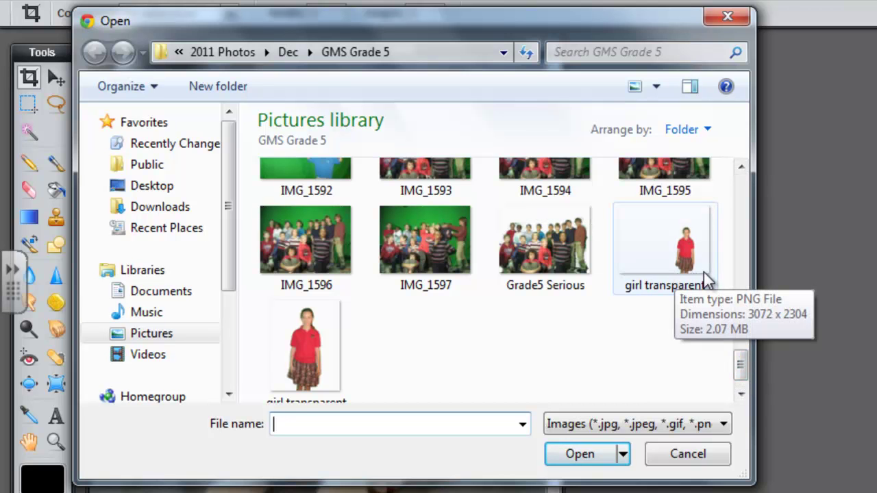
pyautogui.click(297, 348)
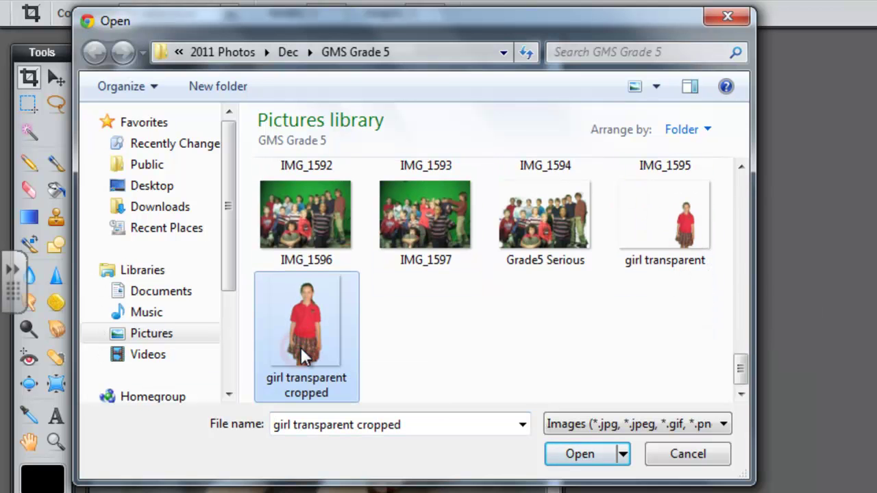
pyautogui.click(572, 449)
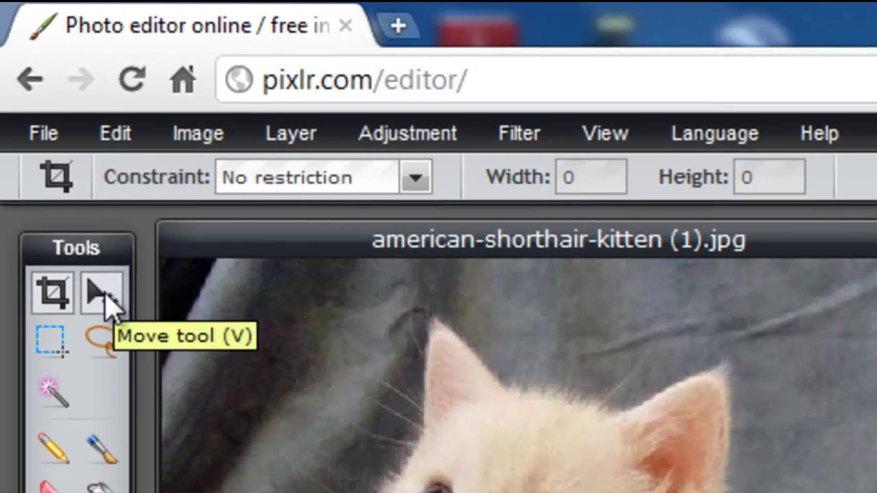
# Step: With the Move tool, drag the girl on Layer 1 up and left beside the kitten
pyautogui.click(107, 293)
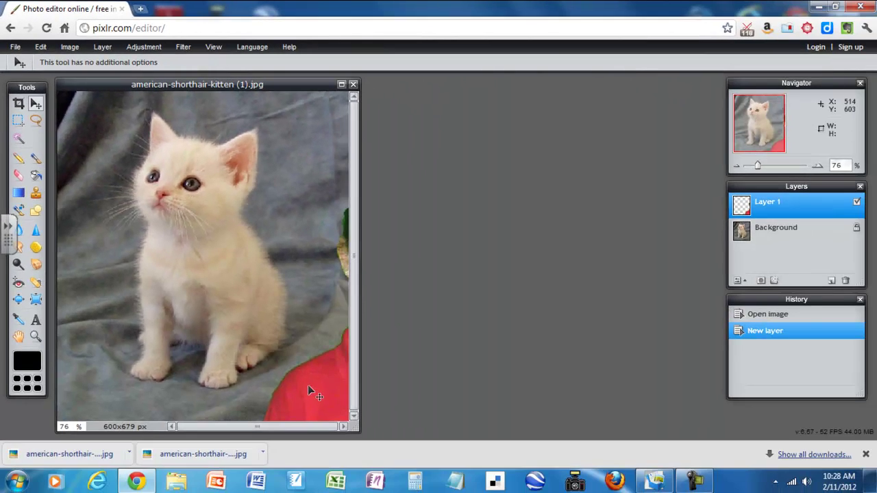
pyautogui.moveTo(308, 386); pyautogui.dragTo(181, 337)
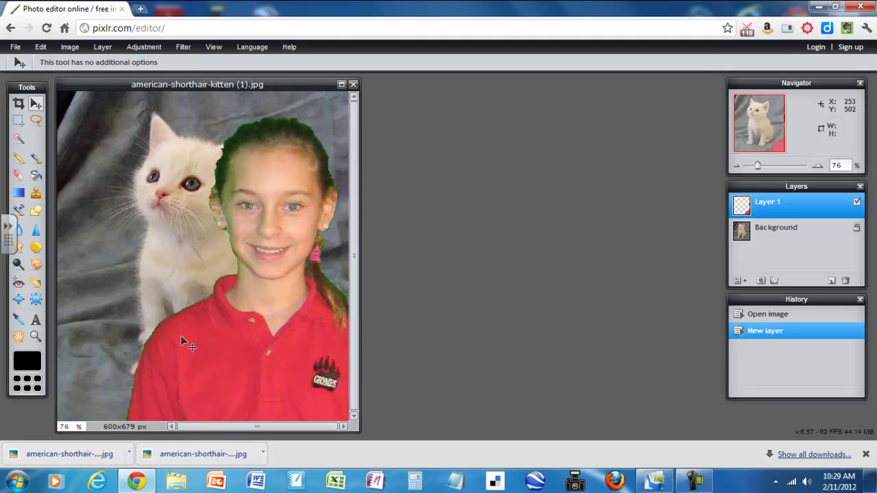
pyautogui.moveTo(180, 343); pyautogui.dragTo(181, 343)
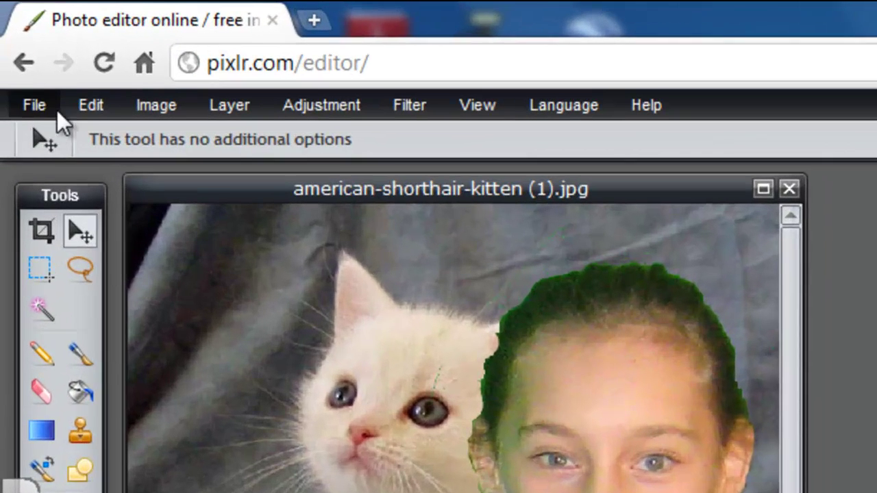
# Step: Free-transform the girl layer, scaling and shifting her until her whole body stands right of the kitten
pyautogui.click(39, 48)
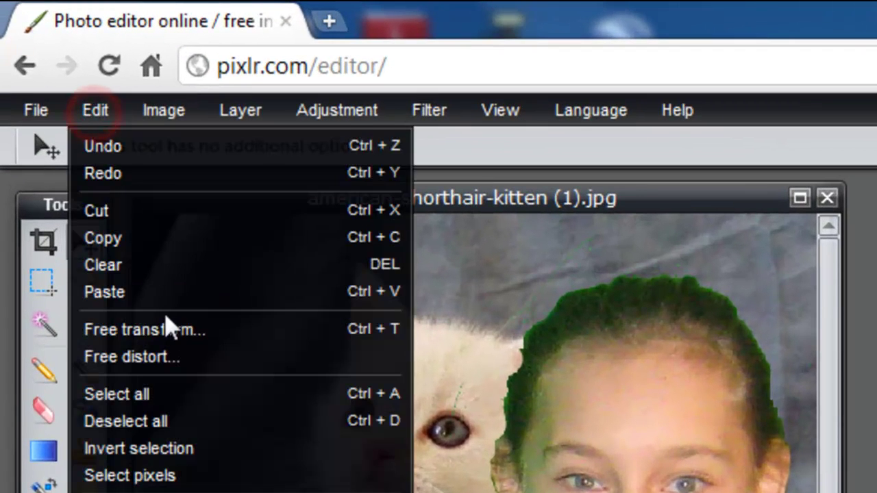
pyautogui.click(168, 335)
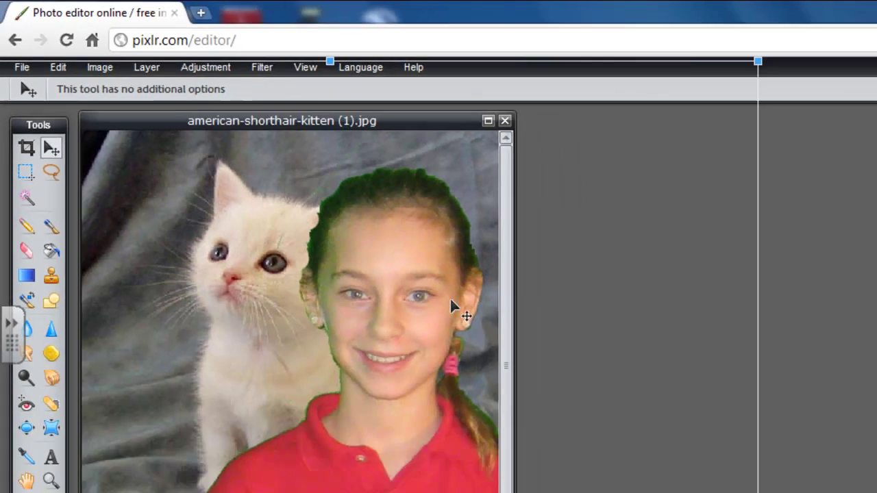
pyautogui.moveTo(451, 305); pyautogui.dragTo(500, 443)
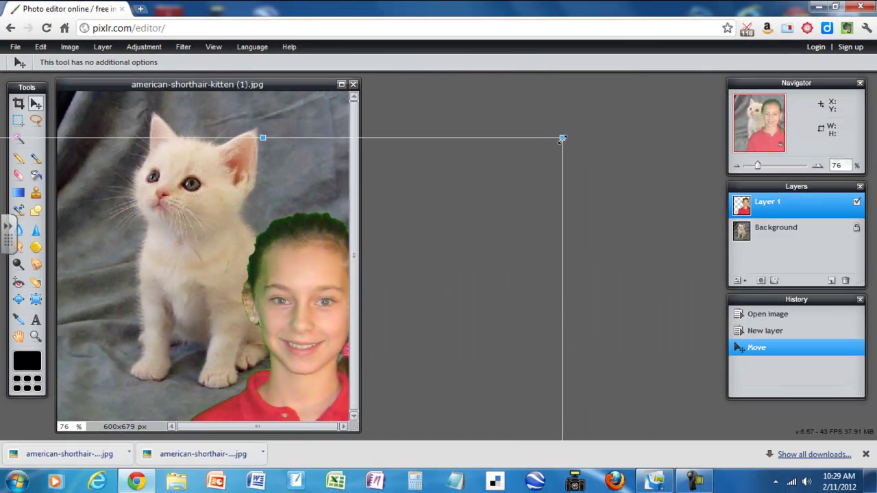
pyautogui.moveTo(562, 137); pyautogui.dragTo(341, 302)
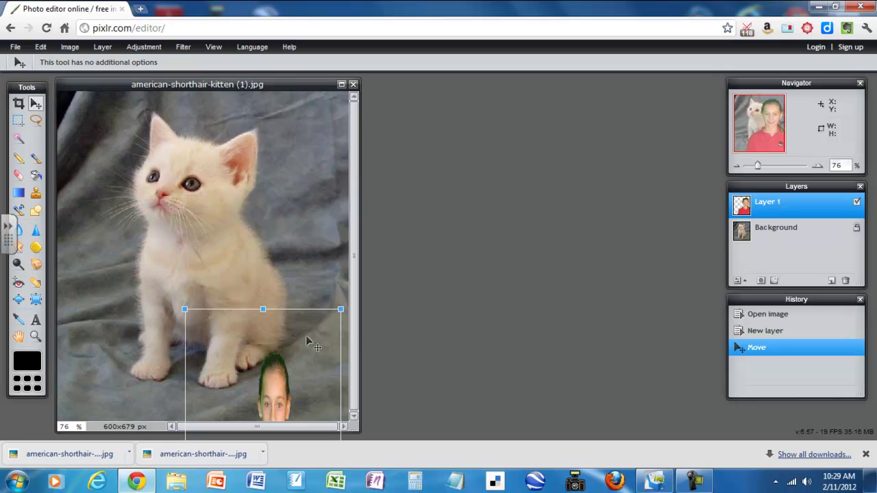
pyautogui.moveTo(292, 370); pyautogui.dragTo(266, 195)
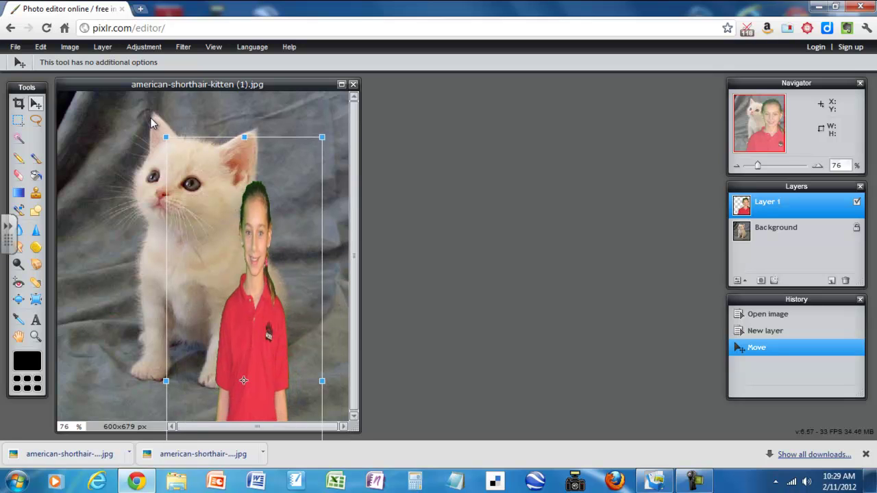
pyautogui.moveTo(166, 136); pyautogui.dragTo(158, 247)
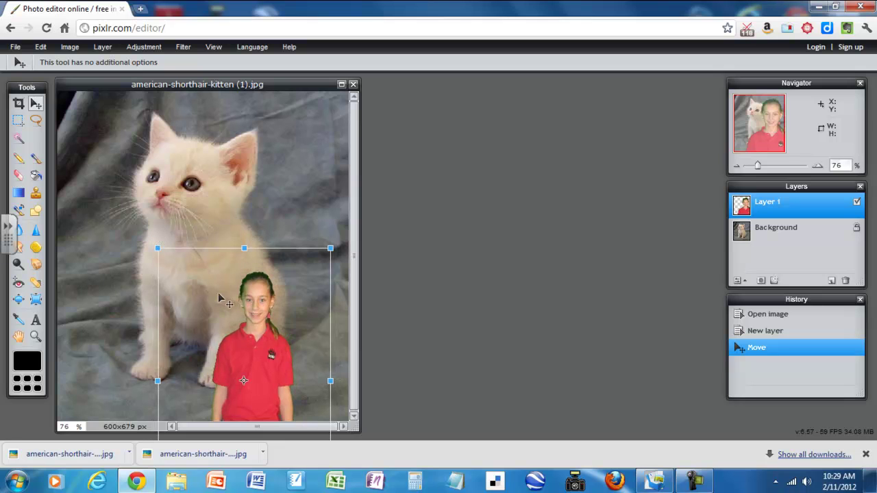
pyautogui.moveTo(267, 351); pyautogui.dragTo(268, 256)
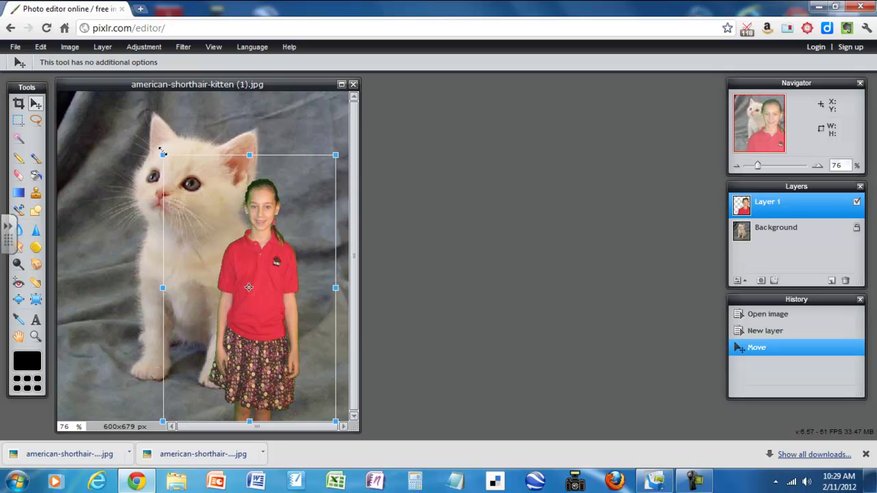
pyautogui.moveTo(162, 156); pyautogui.dragTo(145, 146)
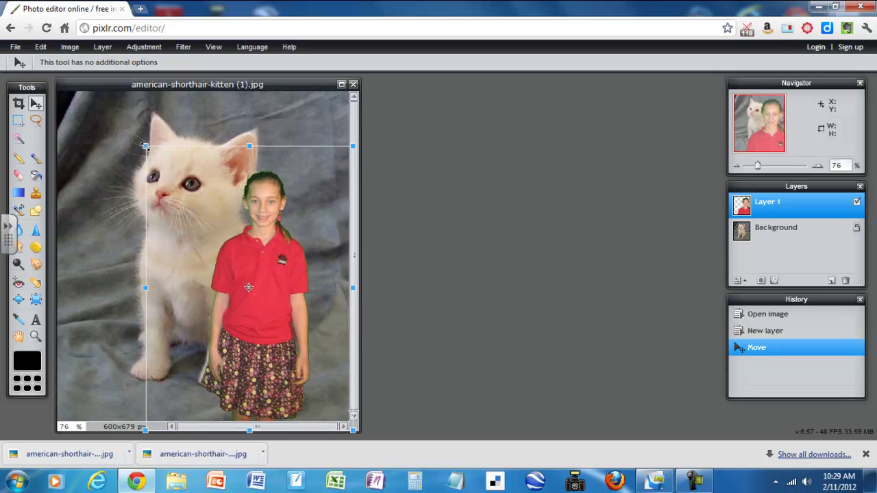
pyautogui.moveTo(252, 263); pyautogui.dragTo(270, 255)
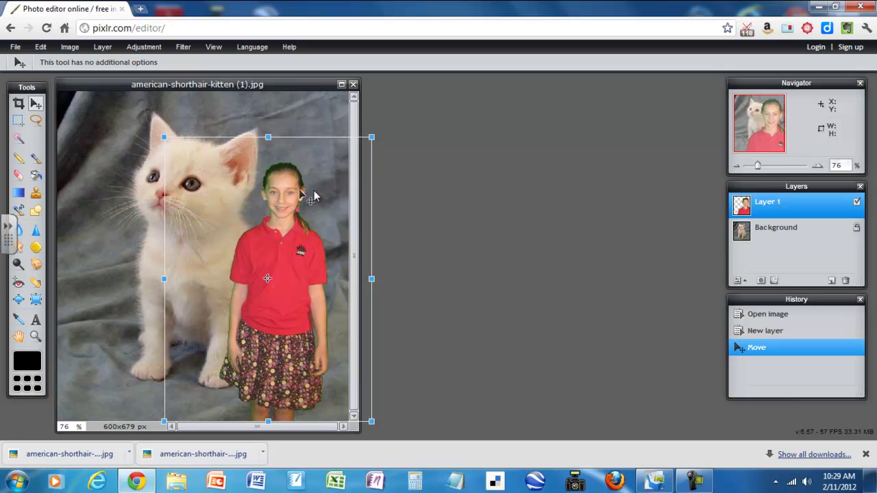
# Step: Apply the girl's pending free transform, then hide and reshow her layer to check the kitten
pyautogui.click(857, 202)
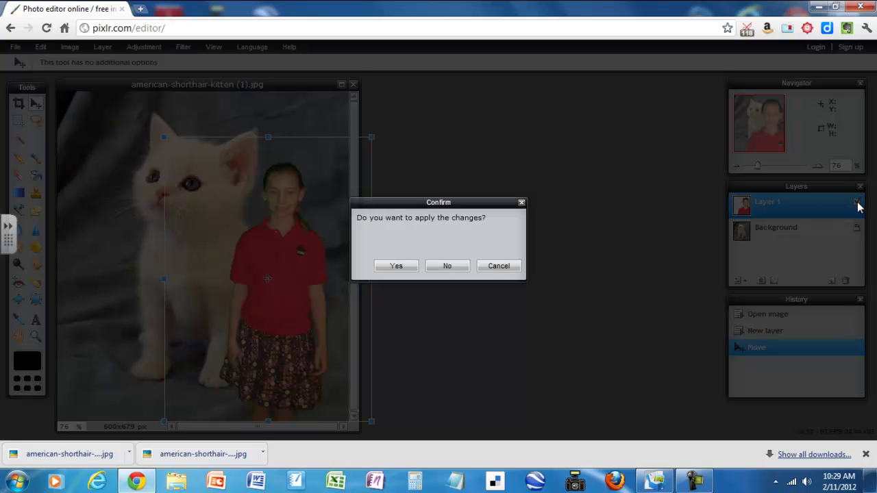
pyautogui.click(404, 267)
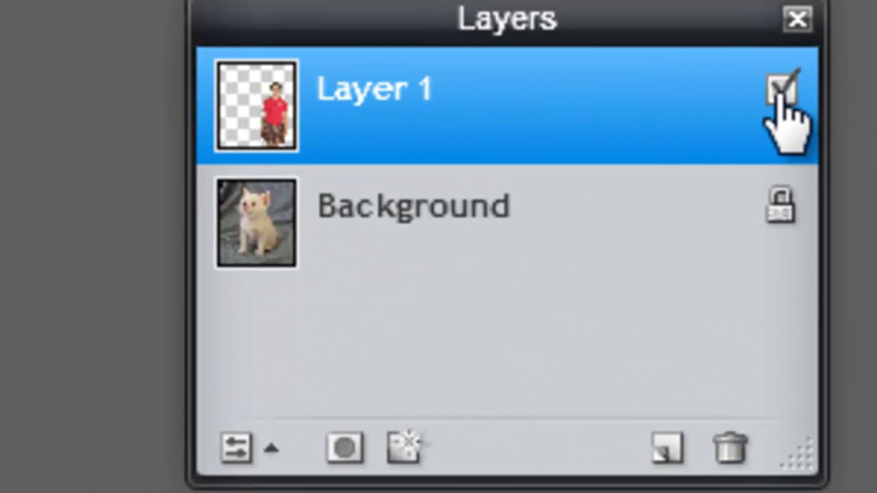
pyautogui.click(857, 202)
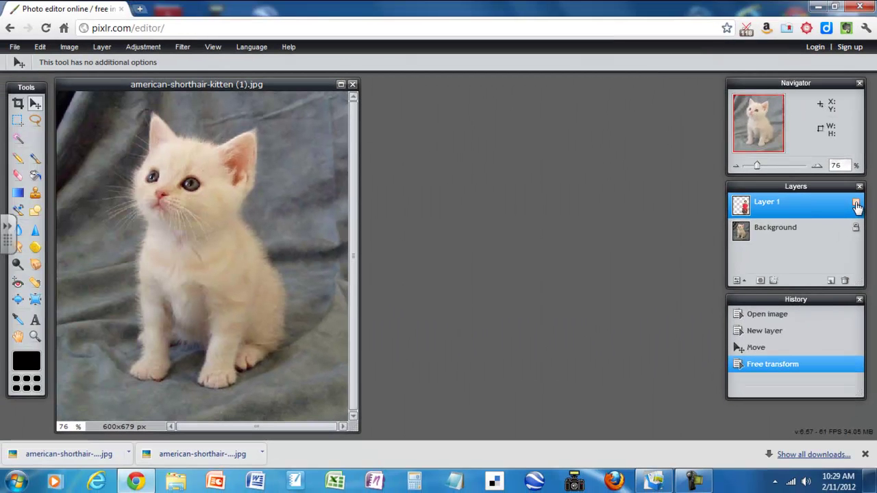
pyautogui.click(856, 203)
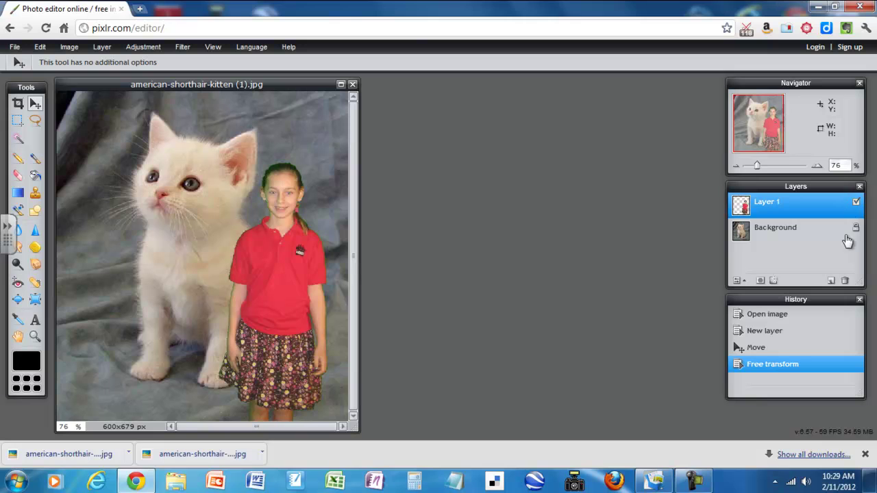
# Step: Unlock the kitten Background into Layer 0 and toggle its visibility off and back on
pyautogui.click(858, 229)
pyautogui.doubleClick(857, 229)
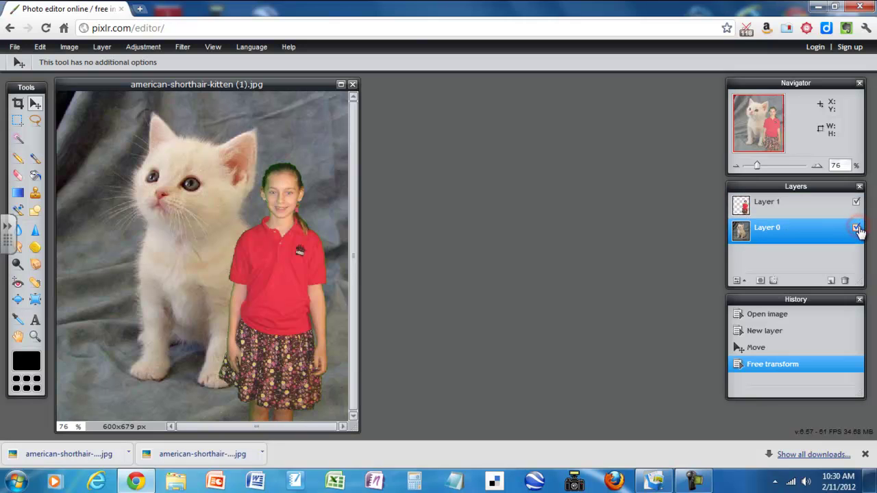
pyautogui.click(857, 229)
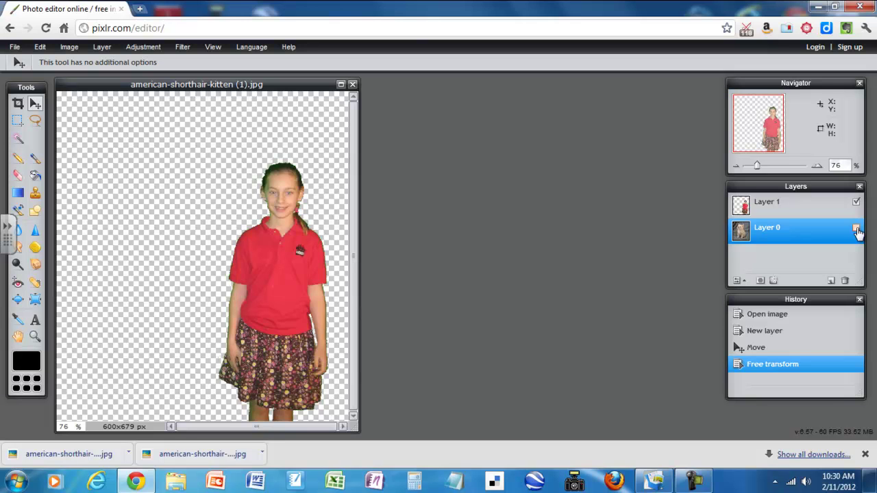
pyautogui.click(856, 229)
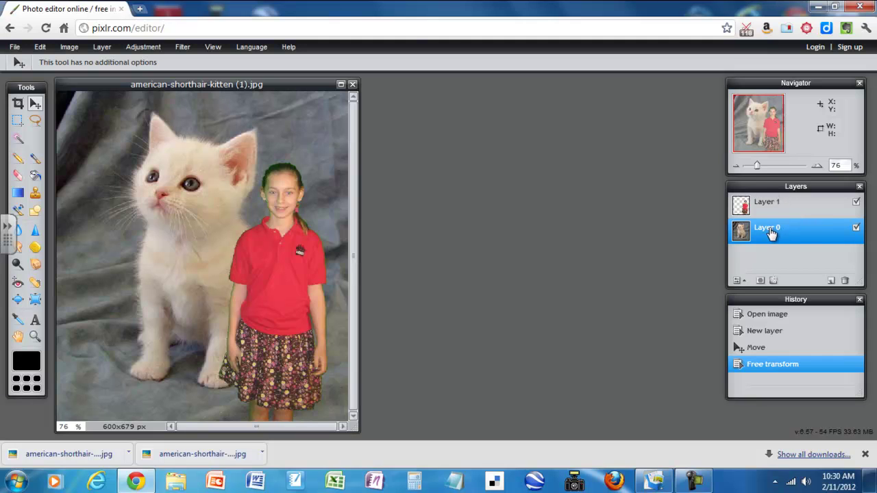
pyautogui.moveTo(784, 240); pyautogui.dragTo(785, 205)
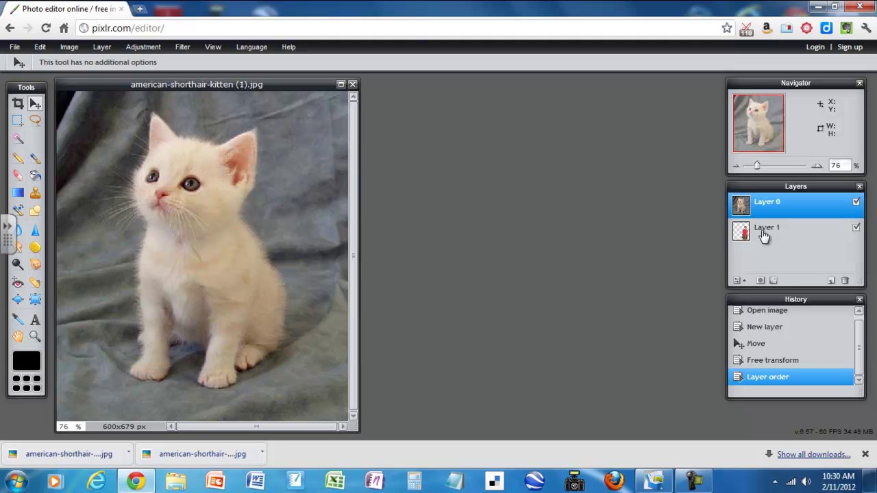
pyautogui.moveTo(768, 236); pyautogui.dragTo(767, 207)
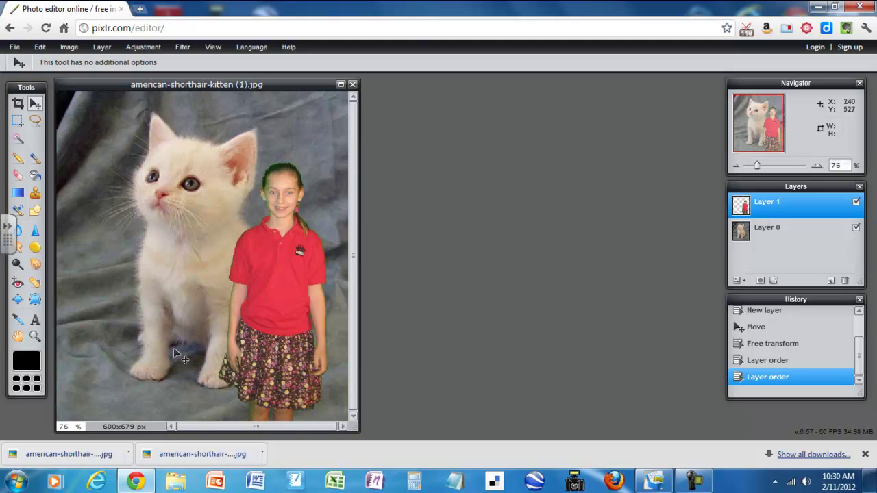
# Step: Set the Crop tool's constraint to Aspect ratio with Width 4 and Height 6
pyautogui.click(21, 109)
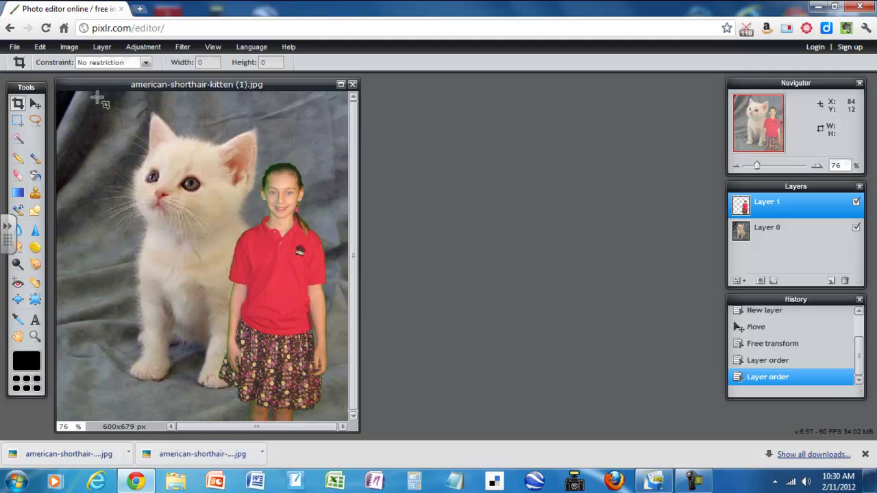
pyautogui.click(115, 64)
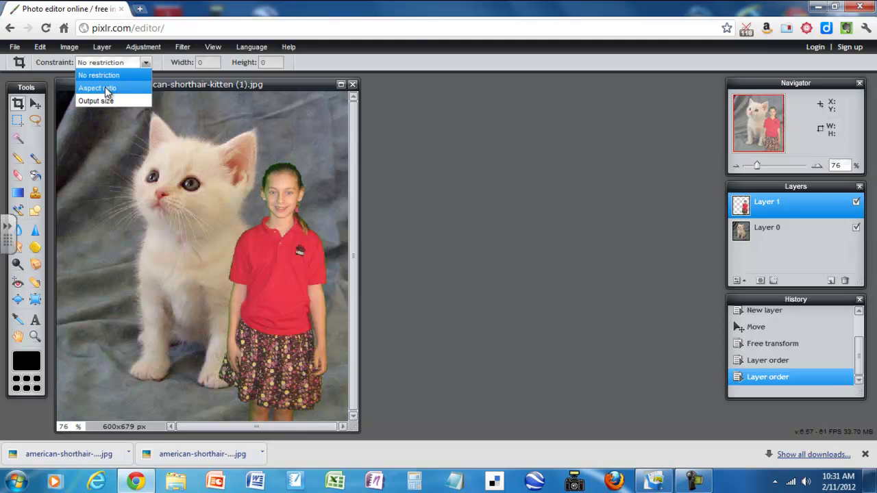
pyautogui.click(104, 88)
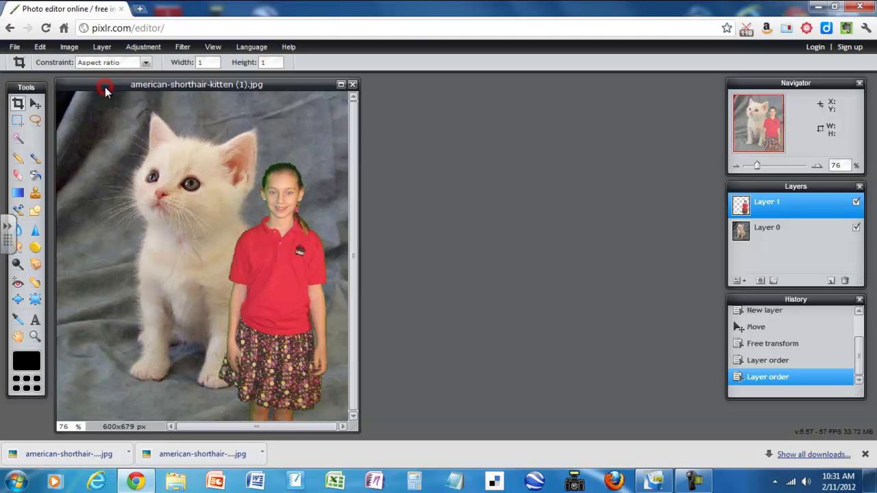
pyautogui.click(212, 63)
pyautogui.press('BackSpace')
pyautogui.write('4')
pyautogui.click(272, 61)
pyautogui.press('BackSpace')
pyautogui.write('6')
# Step: Draw and adjust a 4:6 crop box over the kitten and girl, then apply it
pyautogui.moveTo(106, 96); pyautogui.dragTo(384, 420)
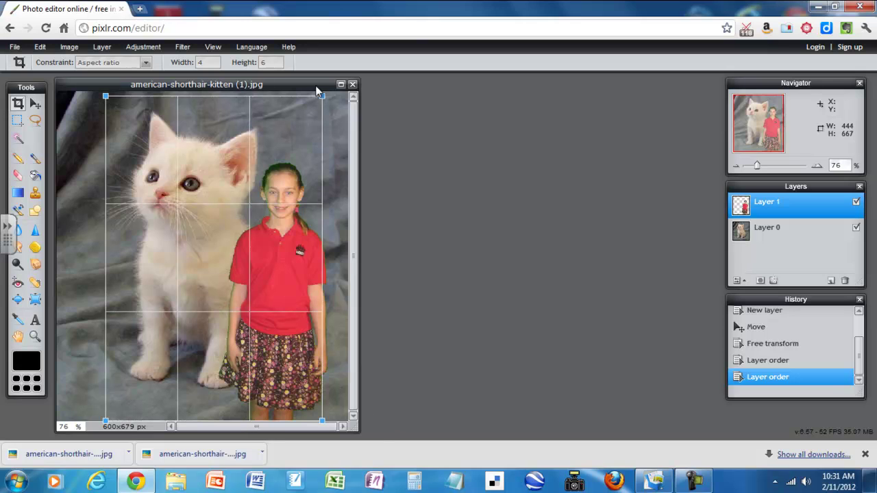
pyautogui.moveTo(320, 97); pyautogui.dragTo(326, 90)
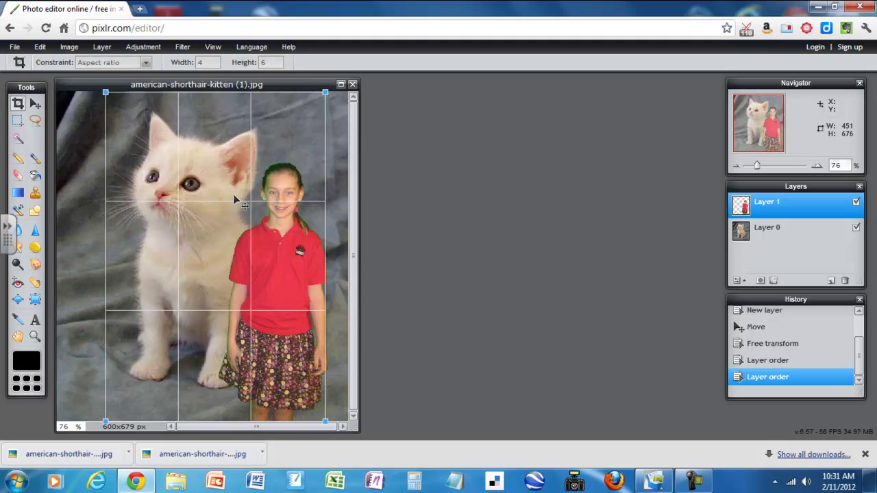
pyautogui.moveTo(233, 193); pyautogui.dragTo(245, 197)
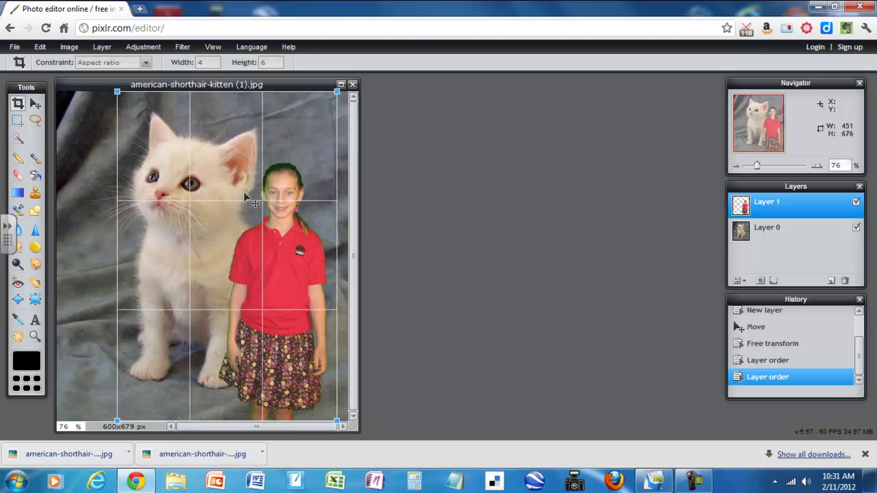
pyautogui.click(19, 59)
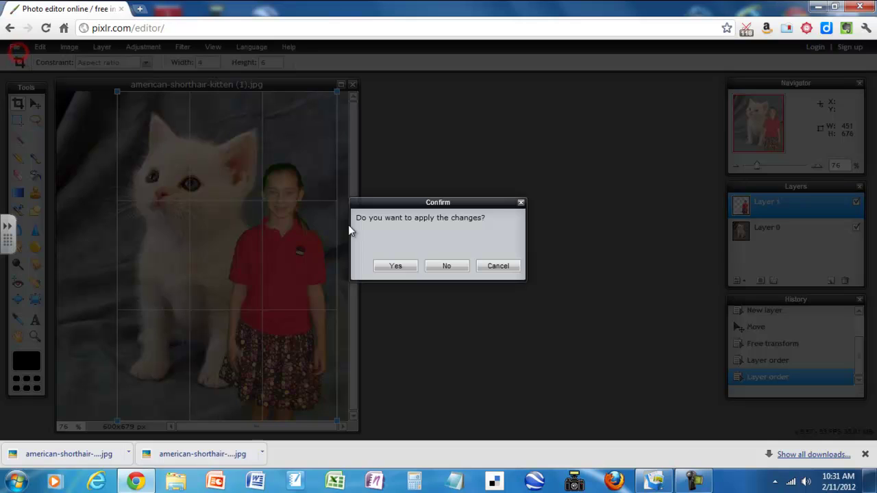
pyautogui.click(398, 263)
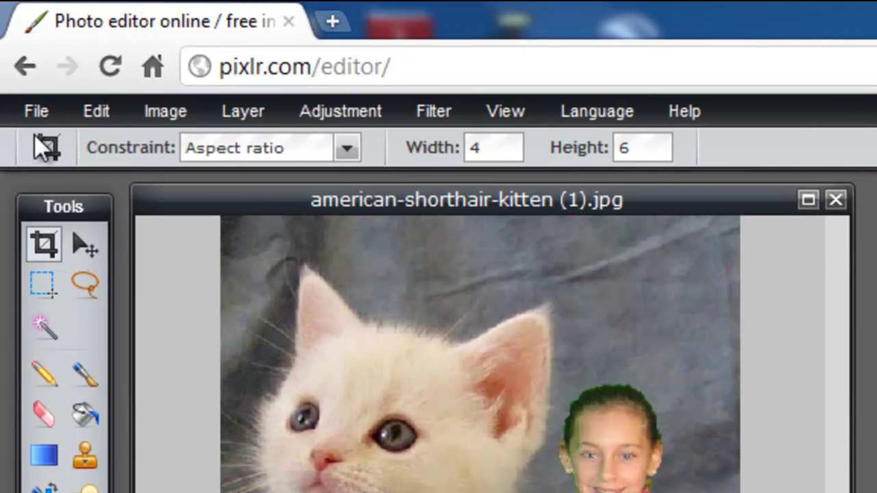
# Step: Save the composite to the computer as a JPEG named 'girl with cat'
pyautogui.click(34, 114)
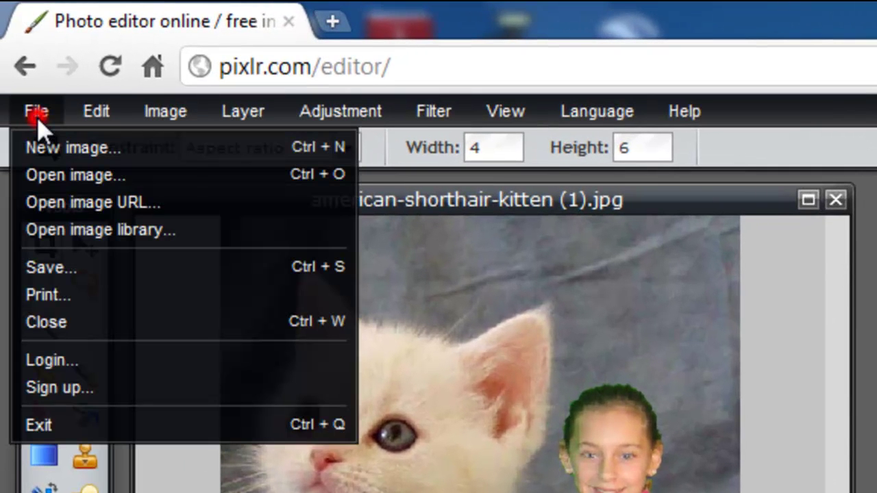
pyautogui.click(70, 277)
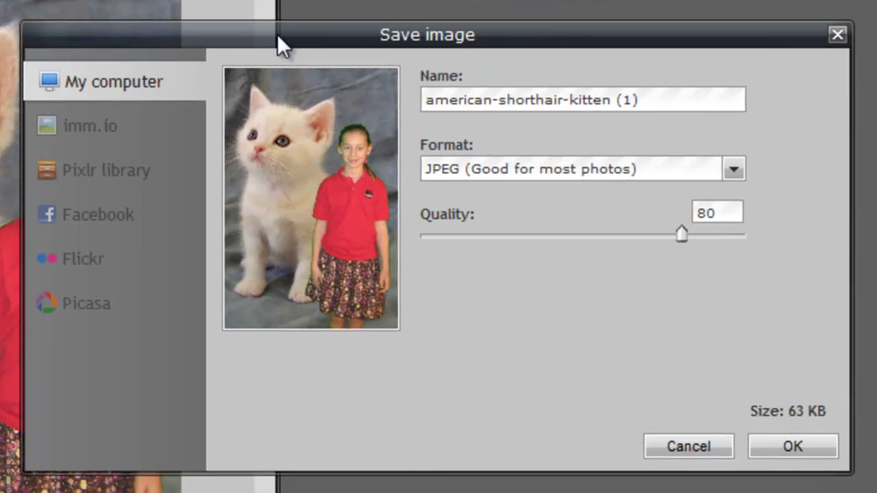
pyautogui.tripleClick(669, 102)
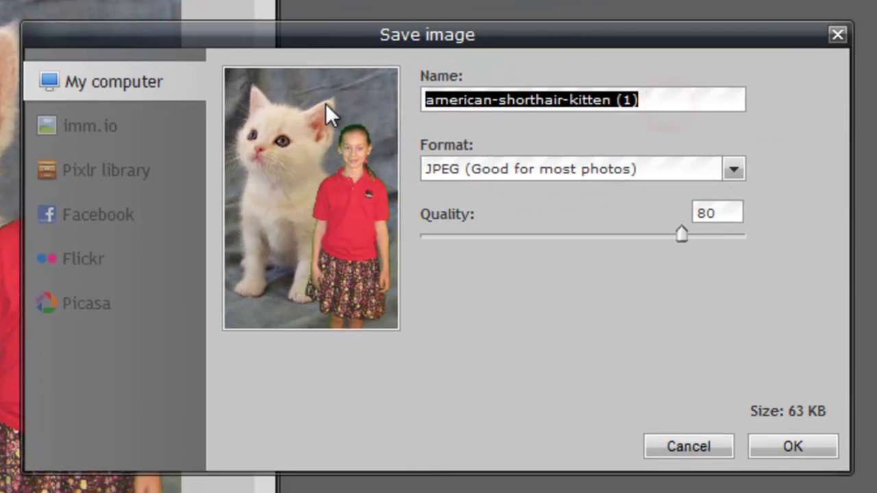
pyautogui.write('girl with cat')
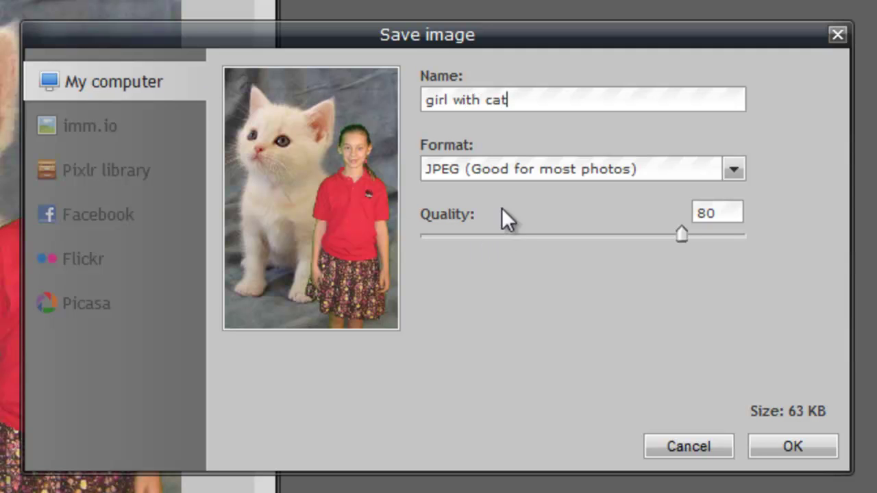
pyautogui.click(507, 173)
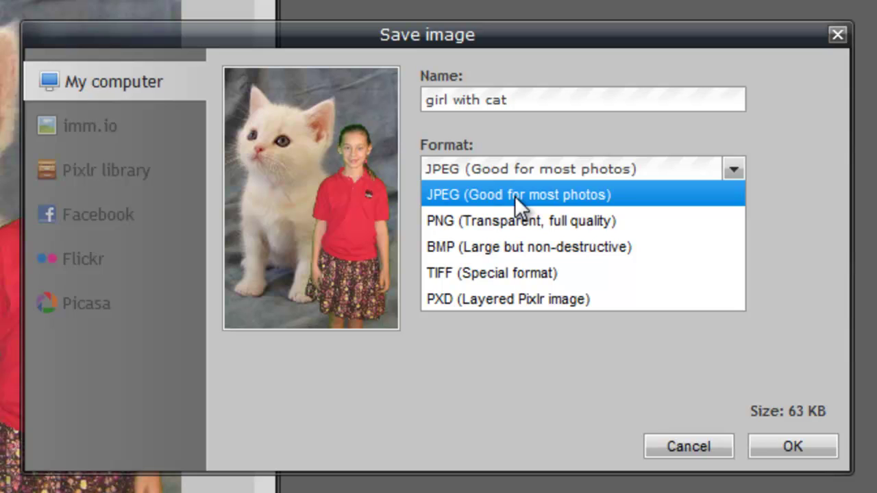
pyautogui.click(515, 195)
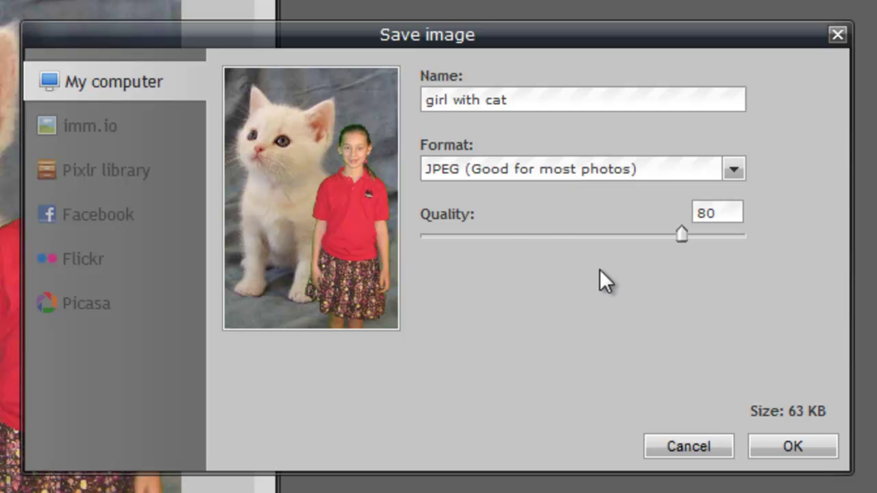
pyautogui.click(799, 450)
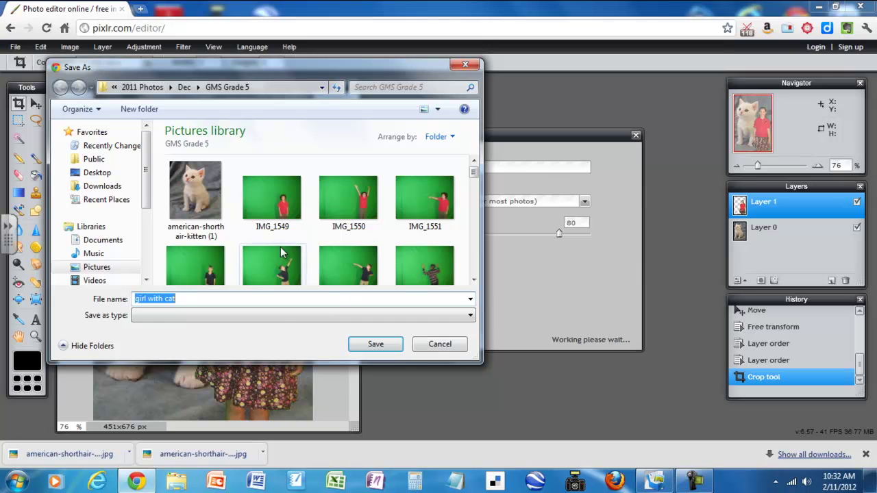
pyautogui.click(377, 345)
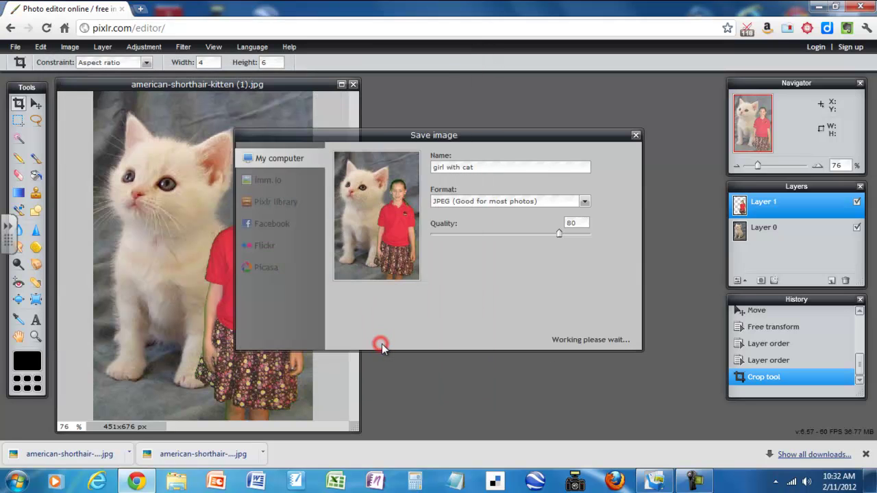